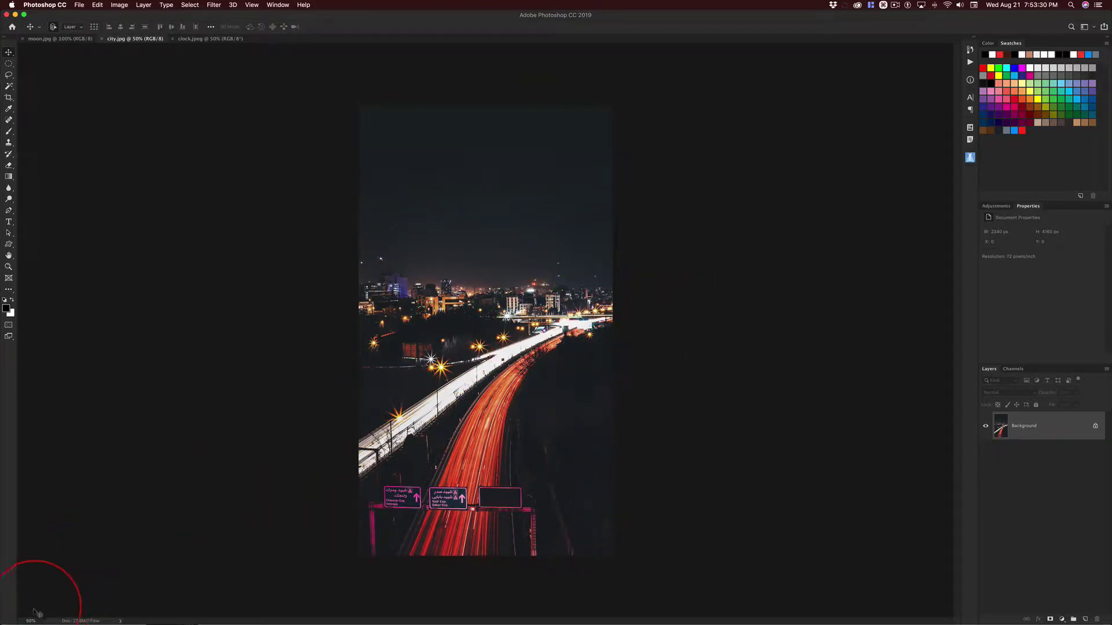
- Check city.jpg at 100% zoom, zoom back out to the whole photo, and open the Image menu
key(ctrl+alt)
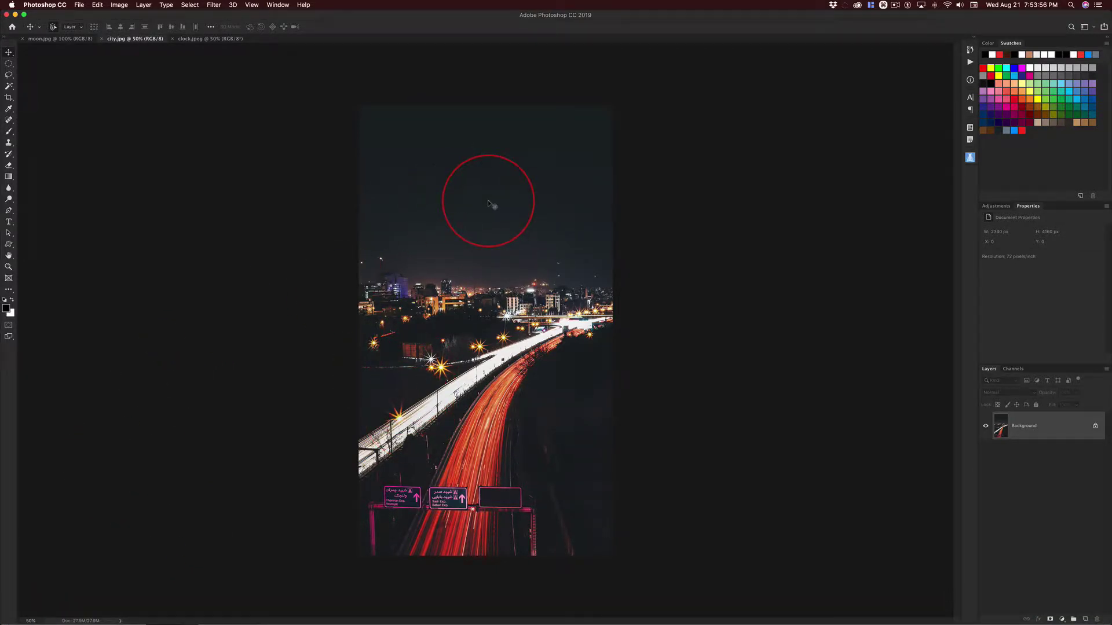
key(super+1)
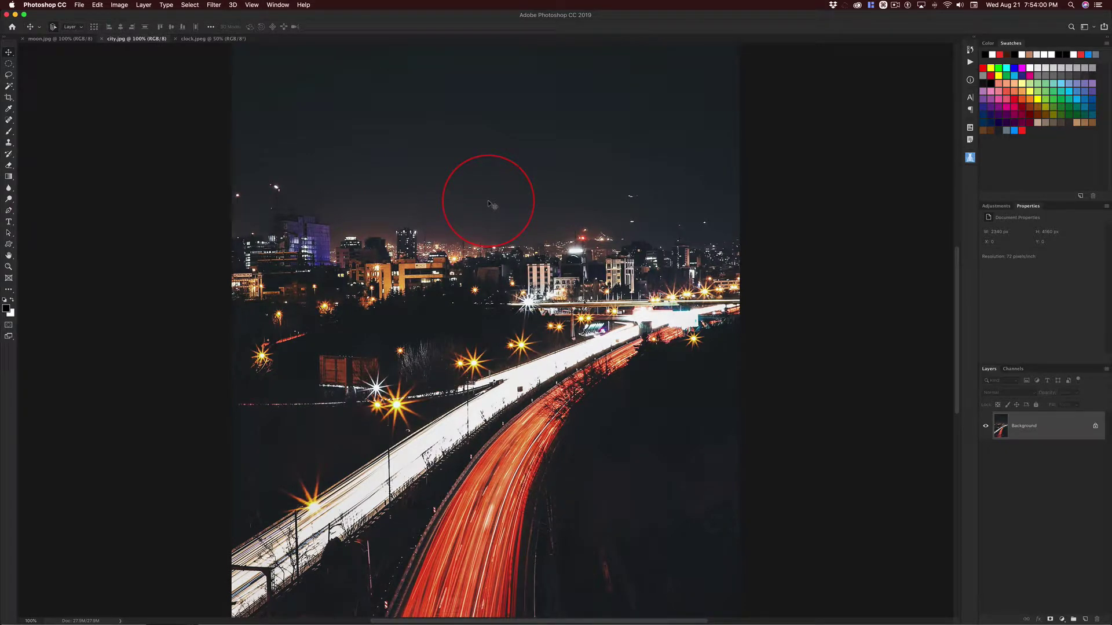
key(super)
key(super+minus)
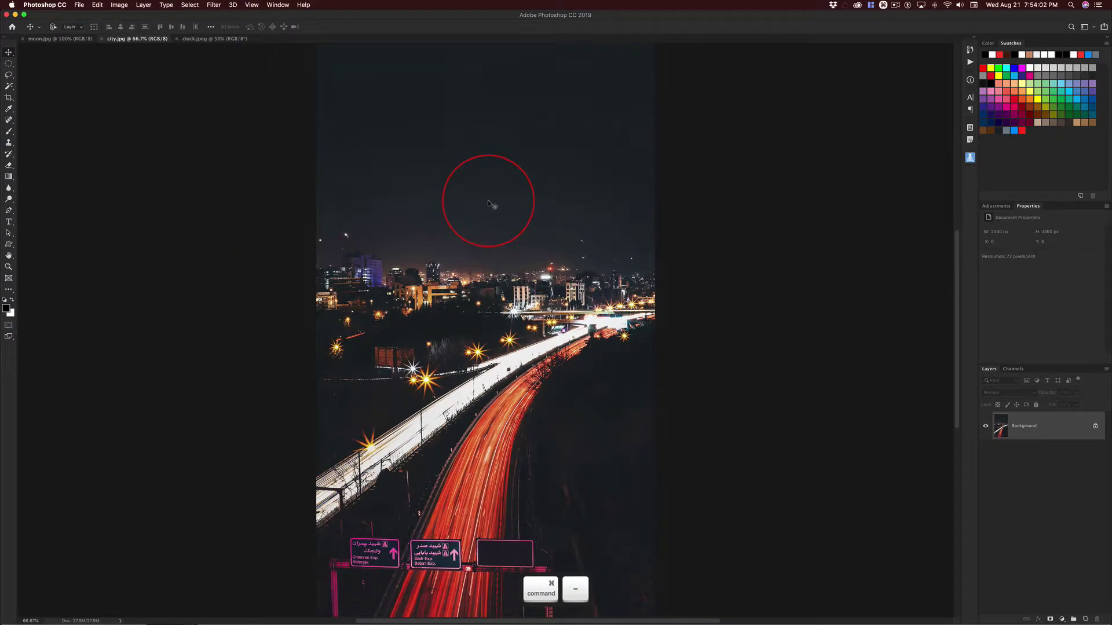
key(super+minus)
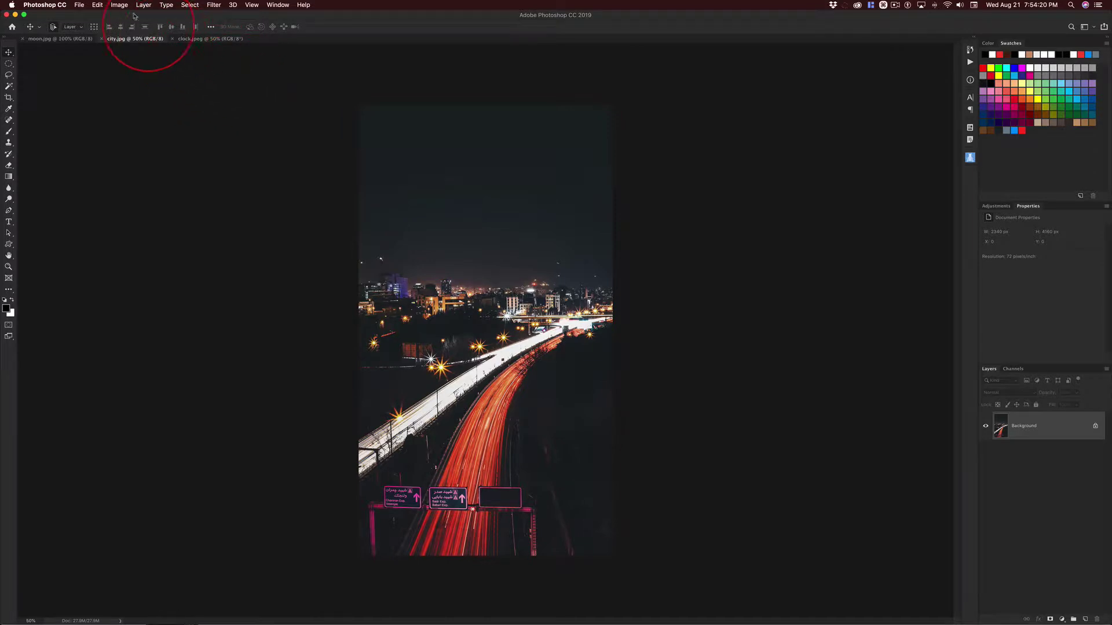
click(118, 4)
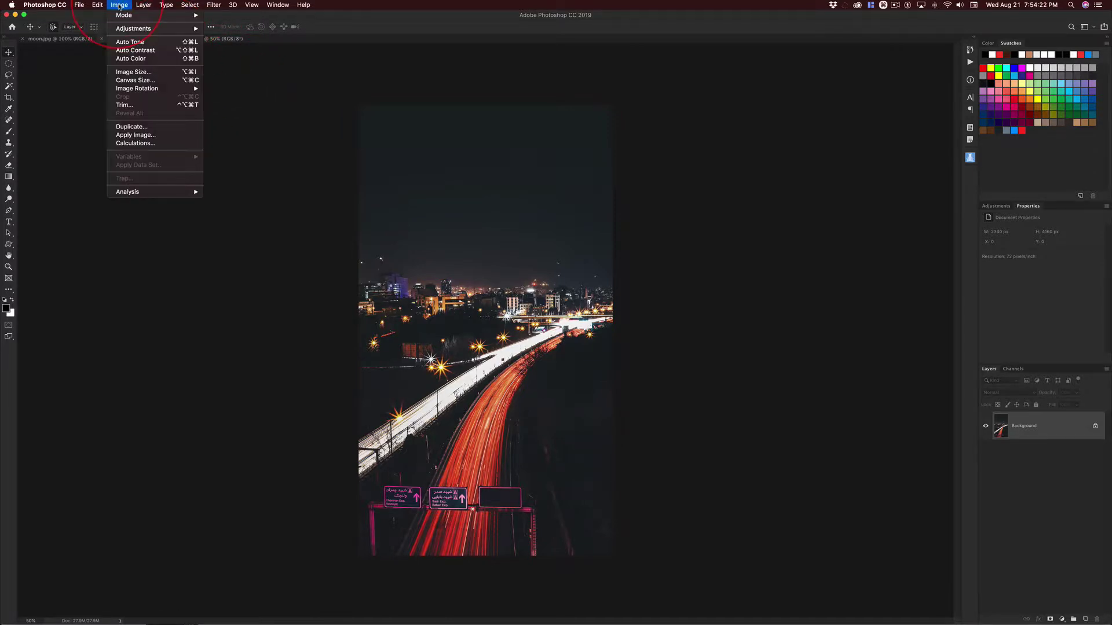
click(156, 80)
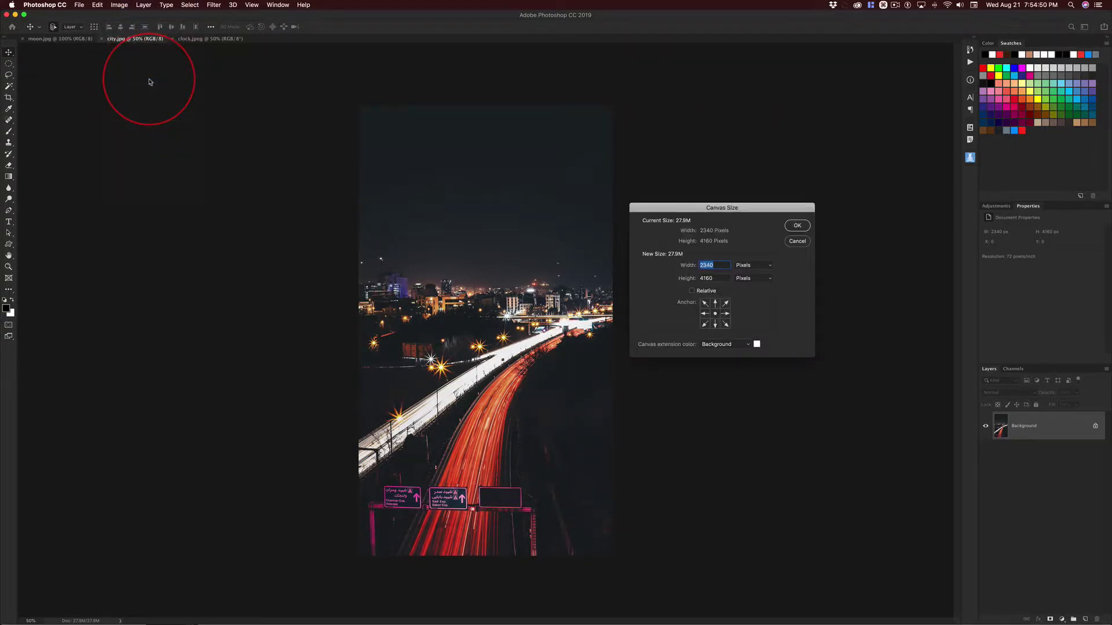
drag(753, 208, 770, 150)
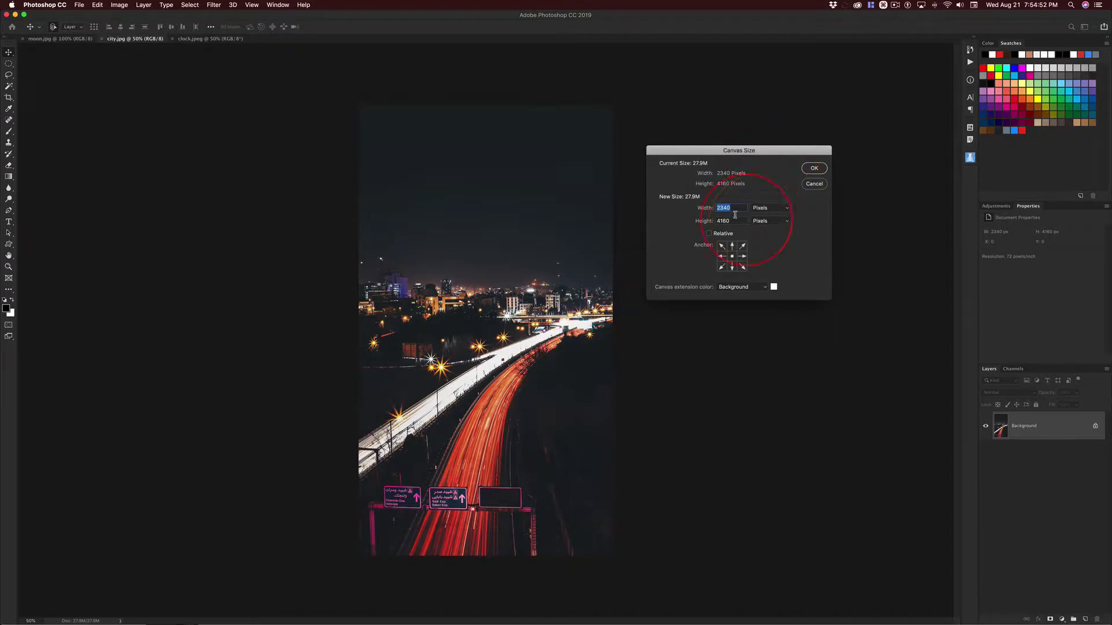
click(770, 208)
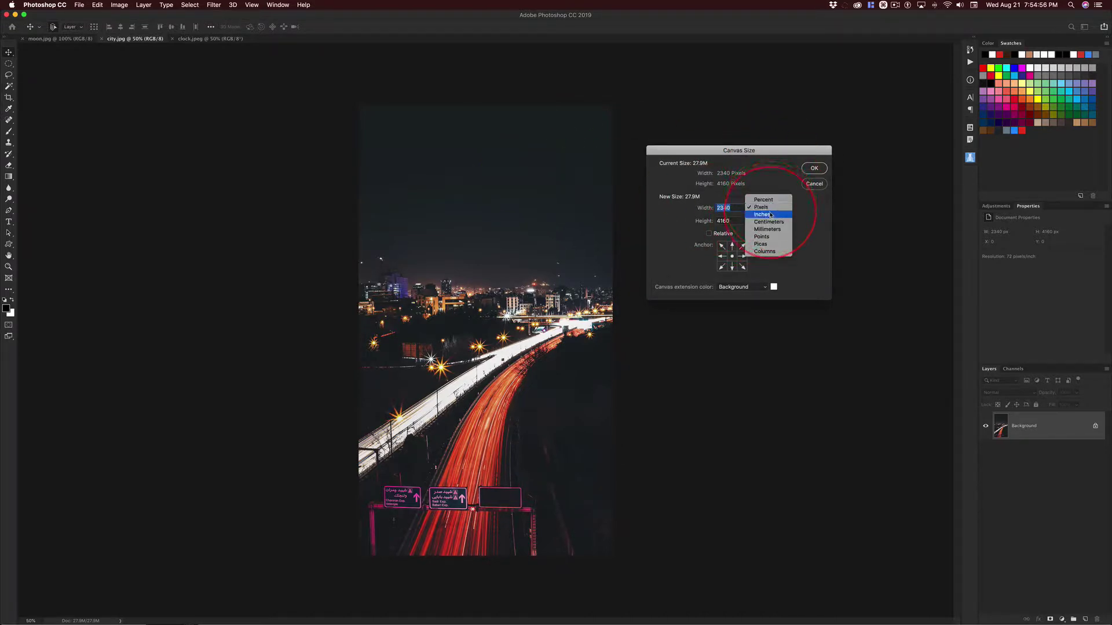
click(770, 215)
click(770, 208)
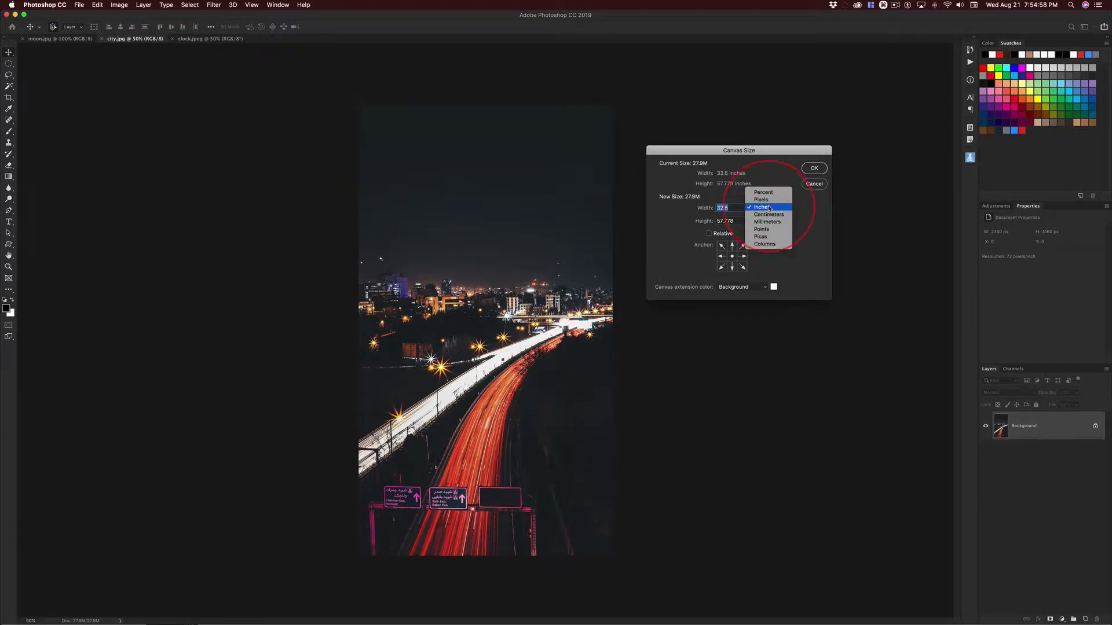
click(769, 199)
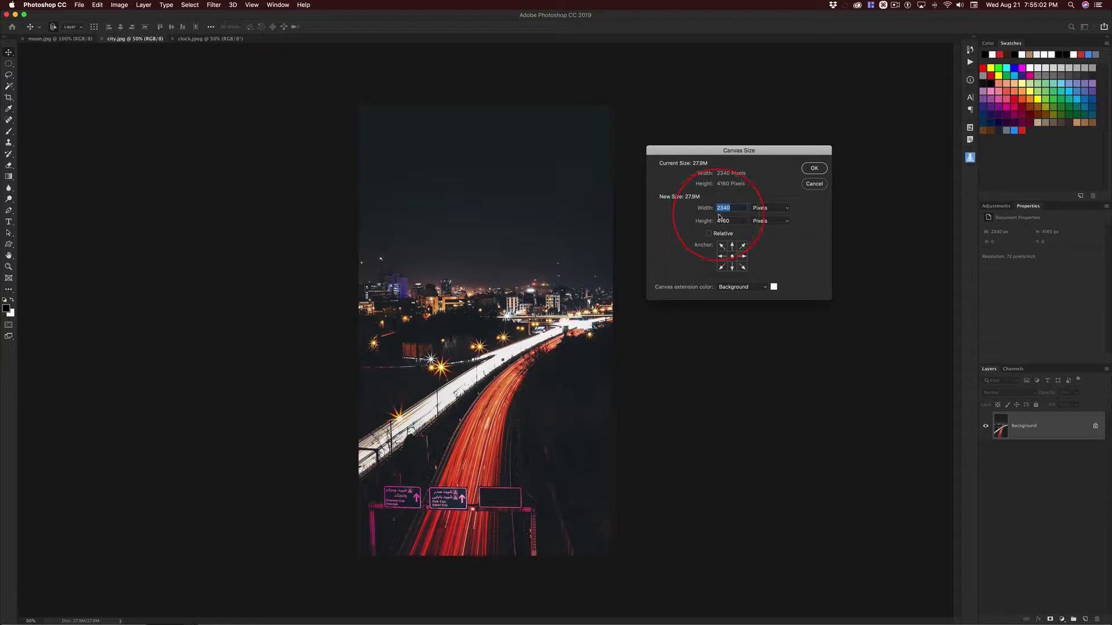
- Start entering 4680 pixels as the new canvas Height, leaving Width at 2340
key(ctrl+alt)
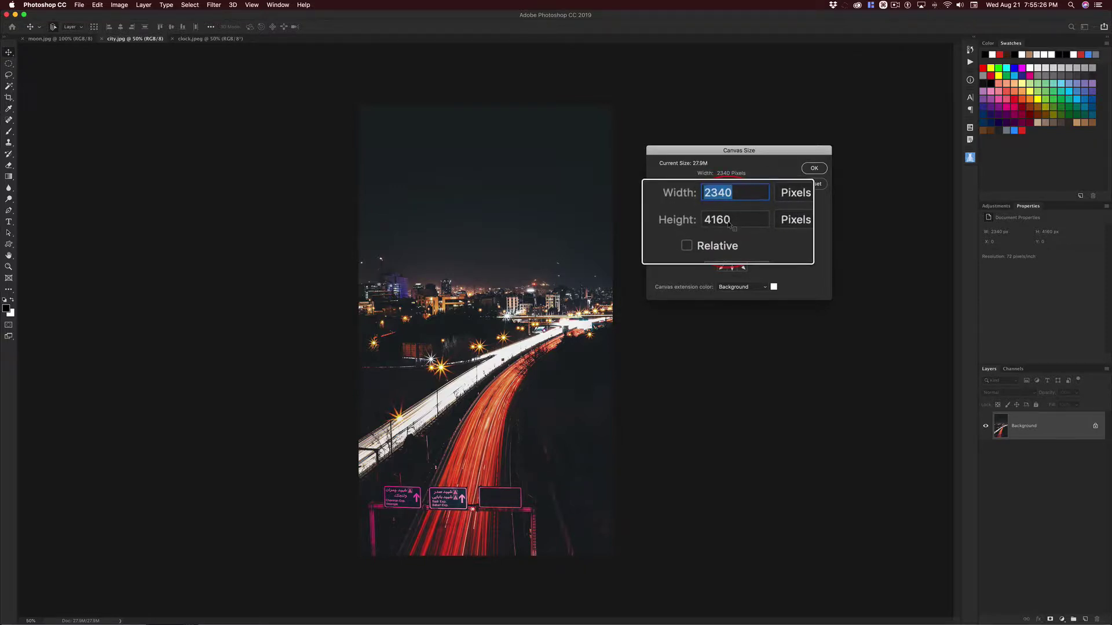
key(alt)
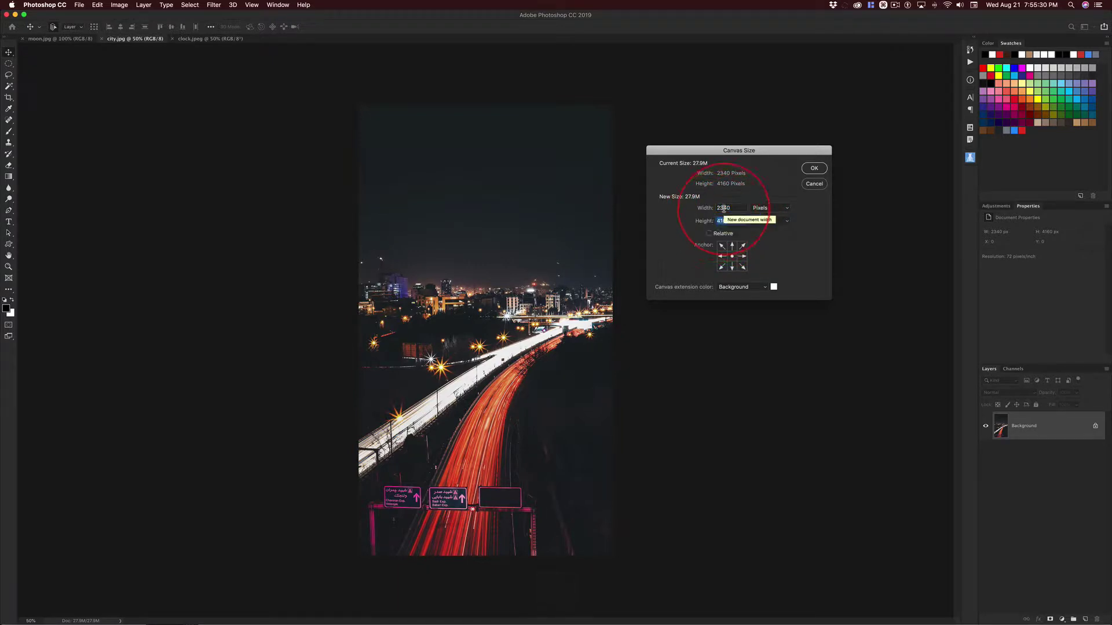
key(ctrl+alt)
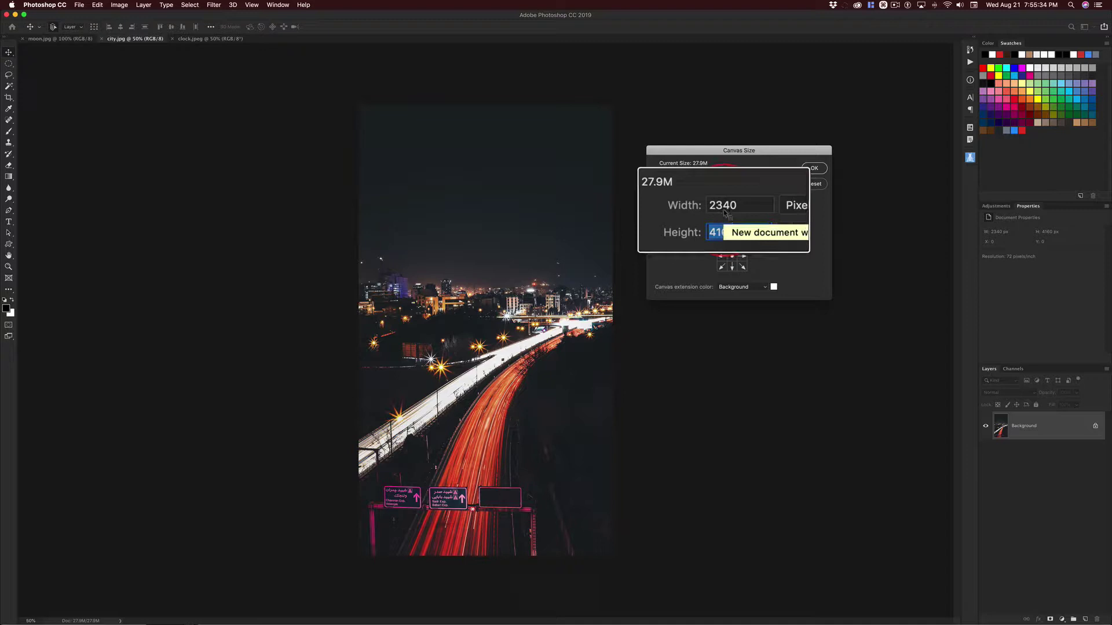
key(alt)
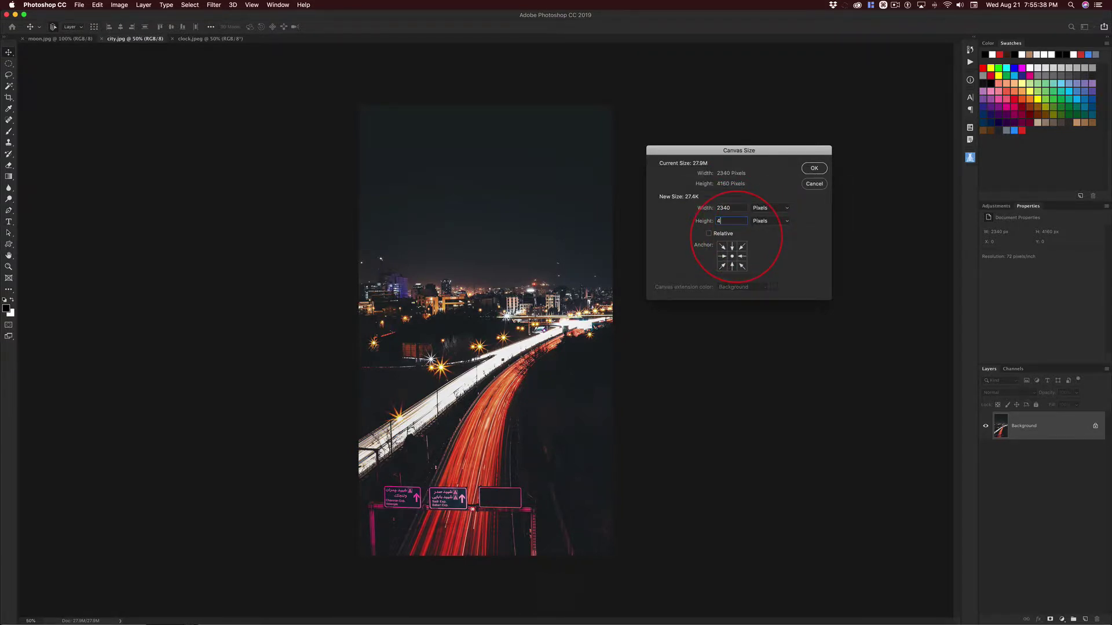
- Complete the Height value at 4680 pixels, making the new size 31.3M
text(0)
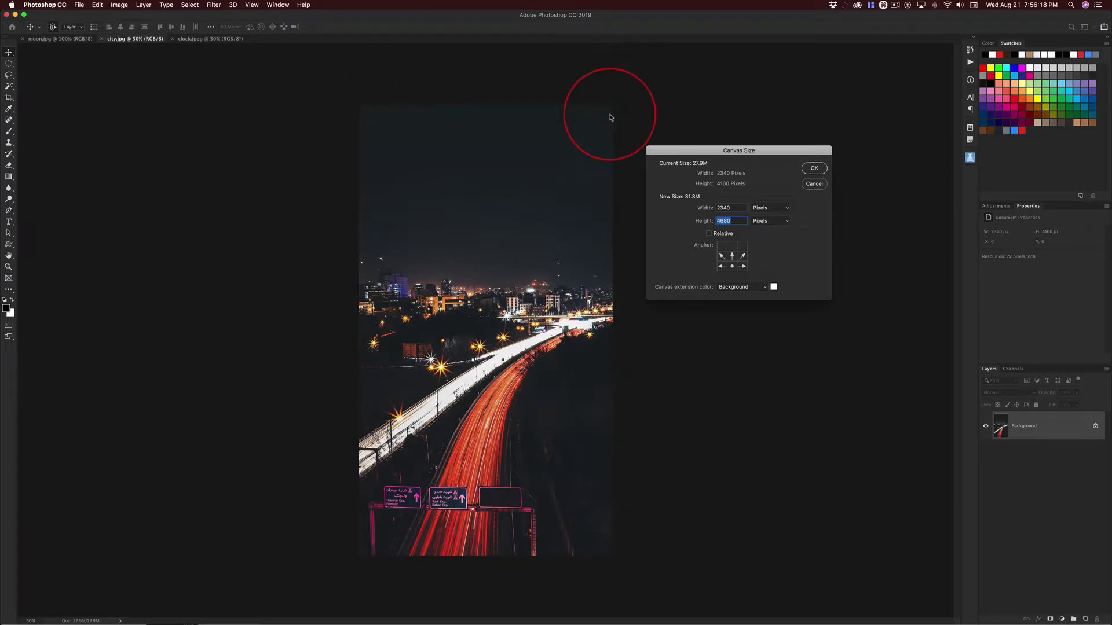
- Apply the 2340 × 4680 canvas size and switch to the Rectangular Marquee Tool
click(814, 168)
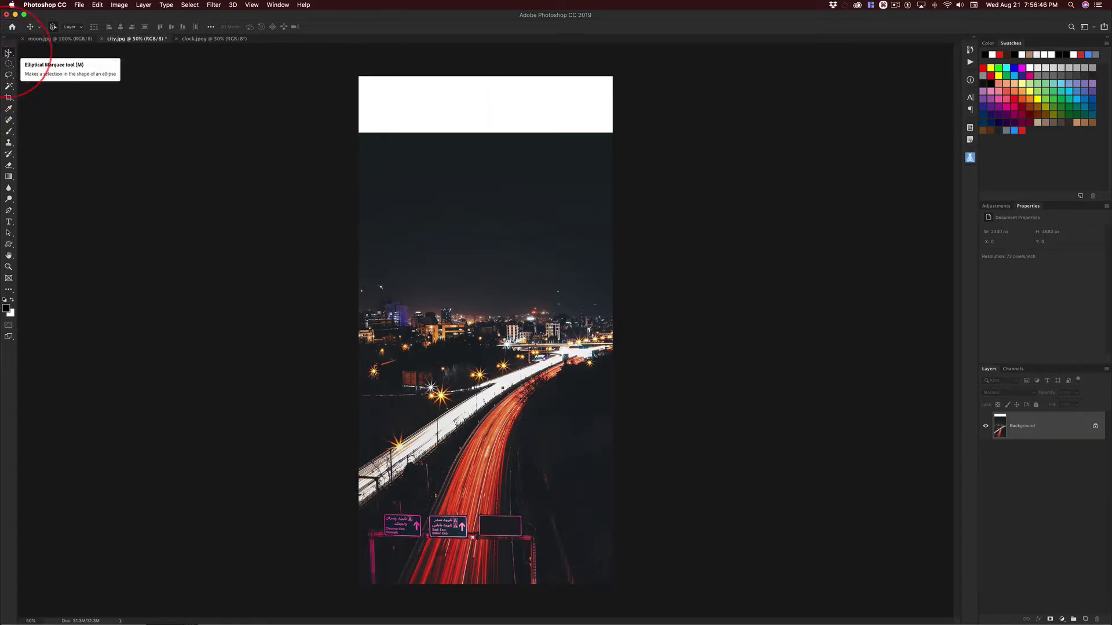
click(8, 64)
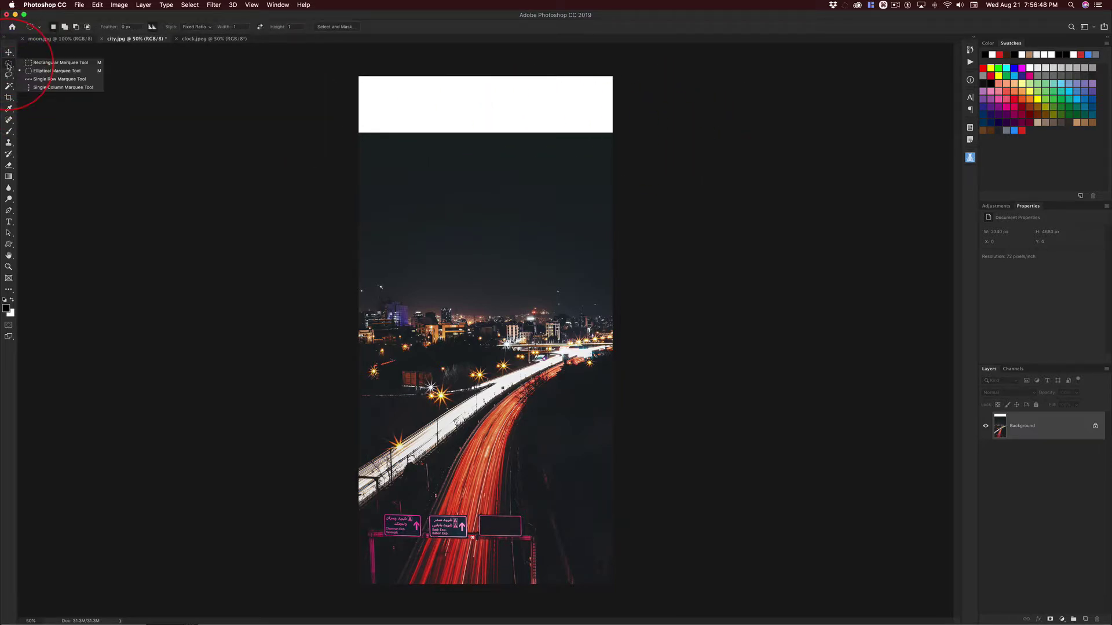
click(33, 63)
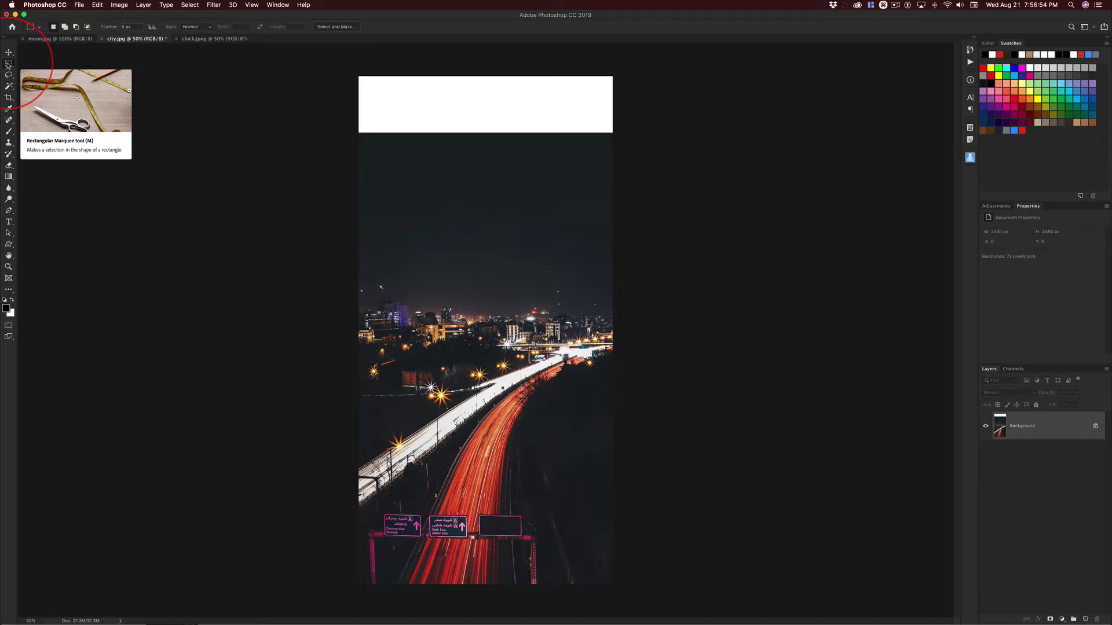
- Drag a rectangular selection over the plain white band above the night-highway photo
drag(9, 65, 41, 64)
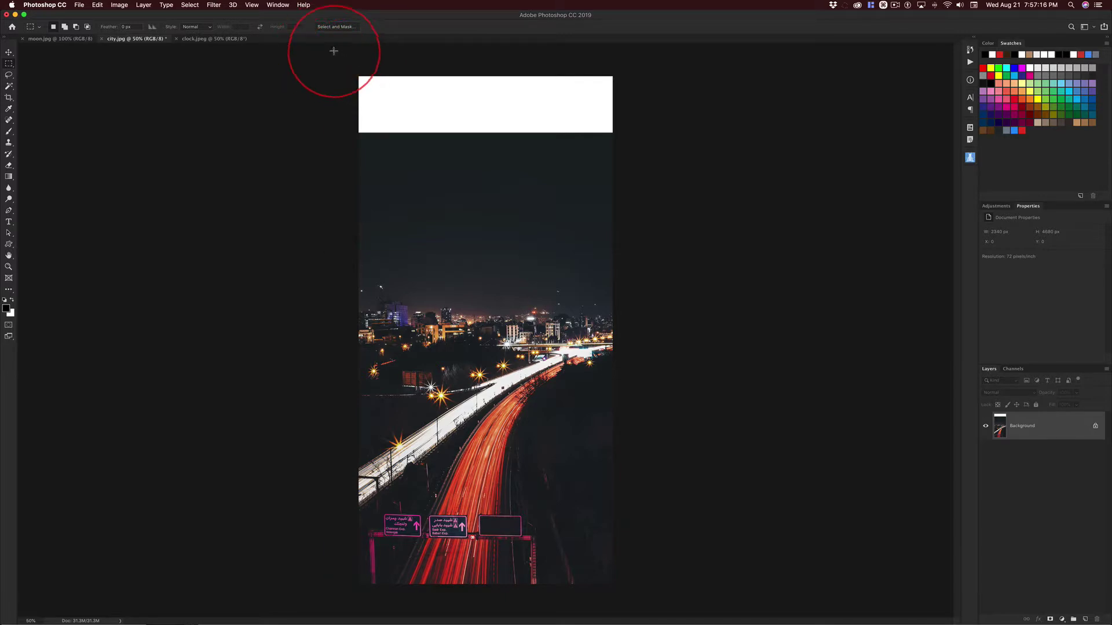
drag(339, 60, 398, 91)
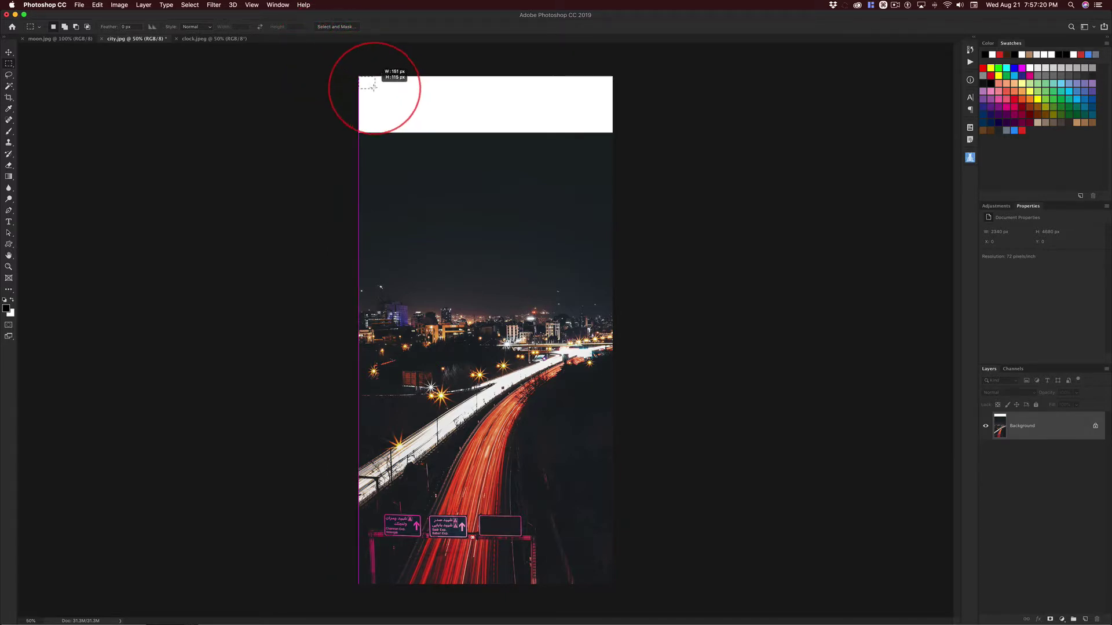
drag(408, 92, 613, 134)
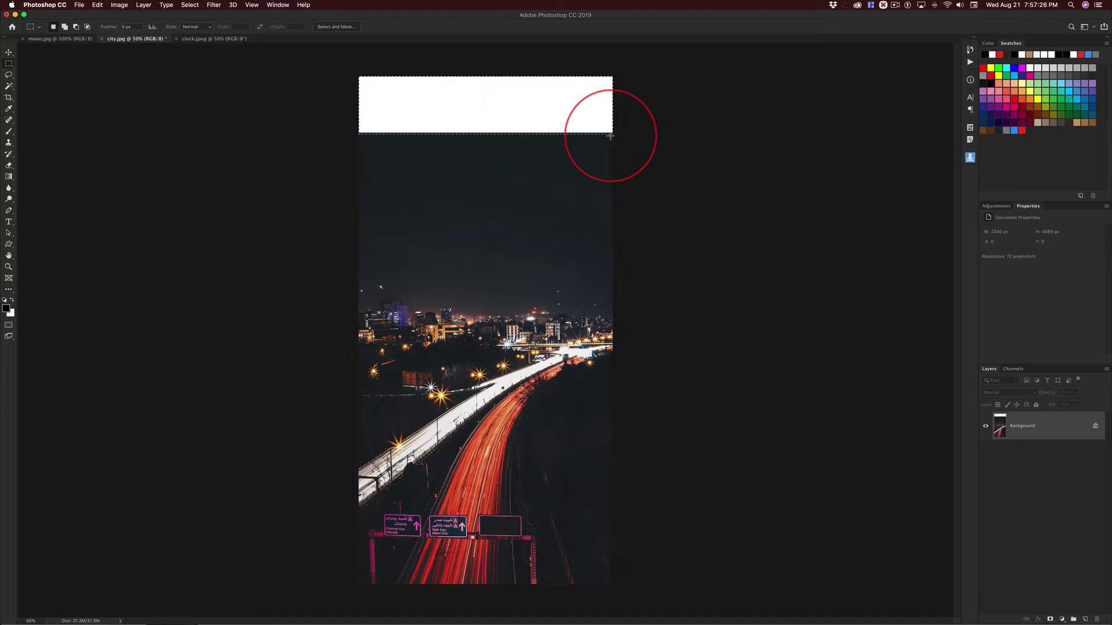
key(ctrl+alt)
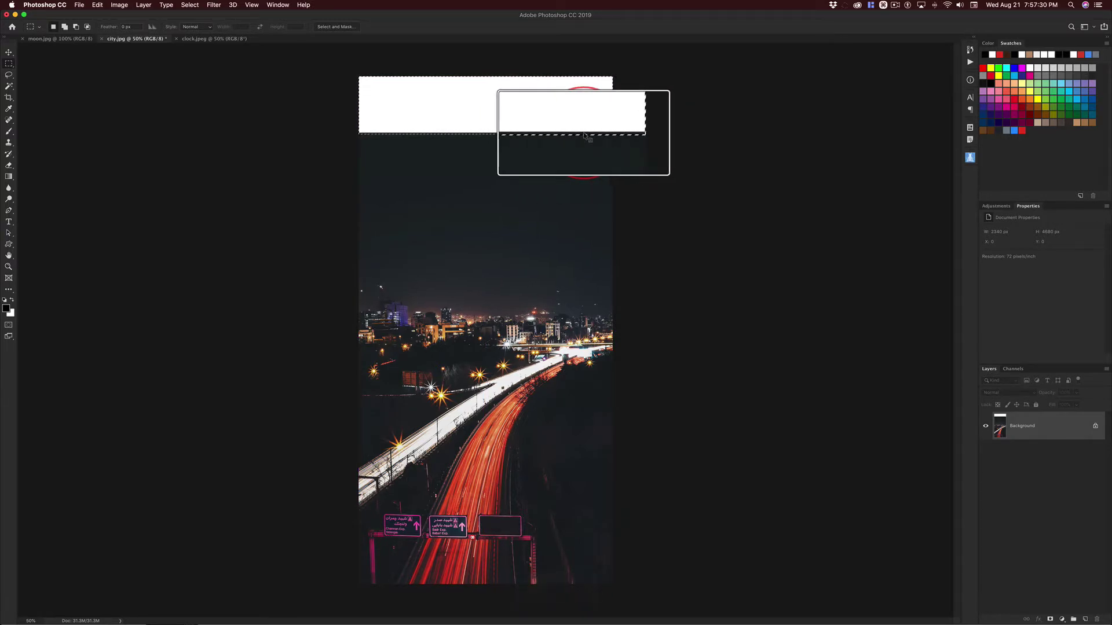
key(ctrl)
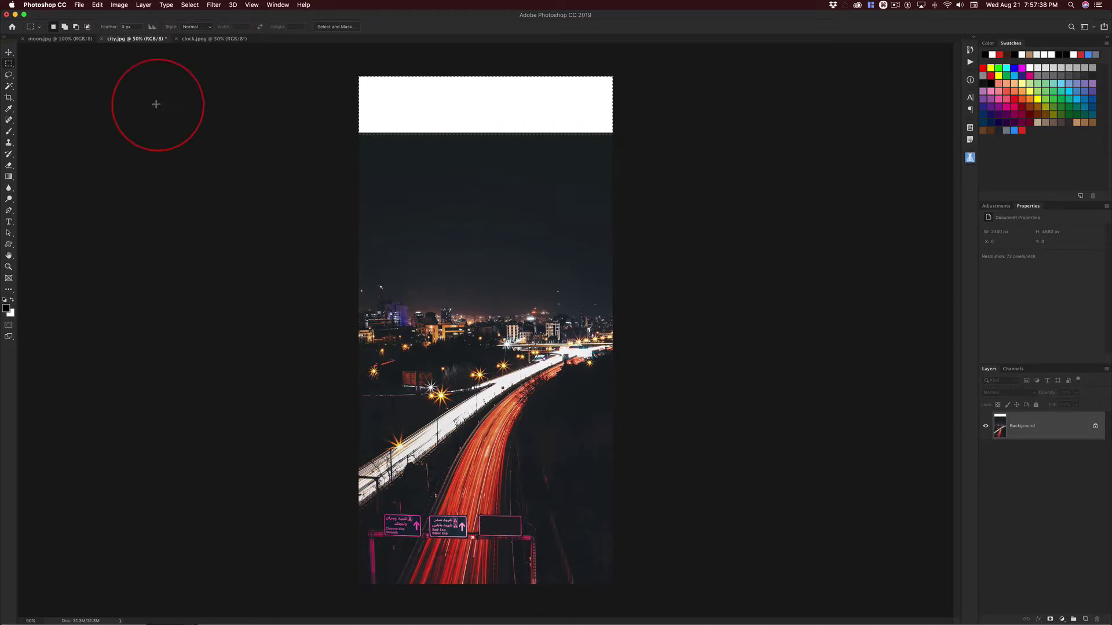
click(97, 5)
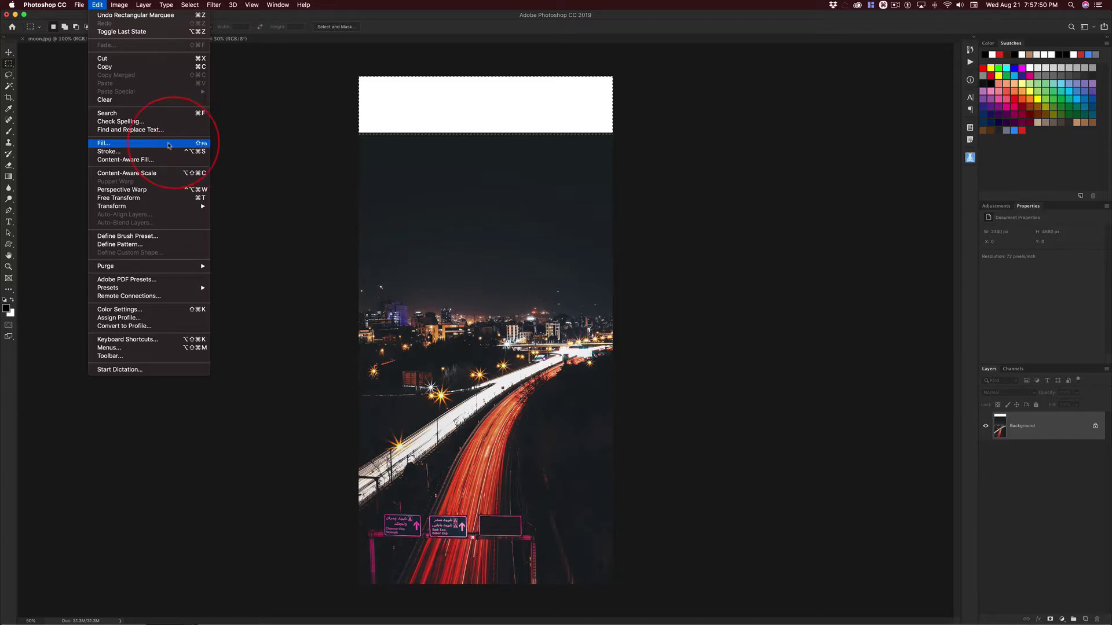
click(96, 5)
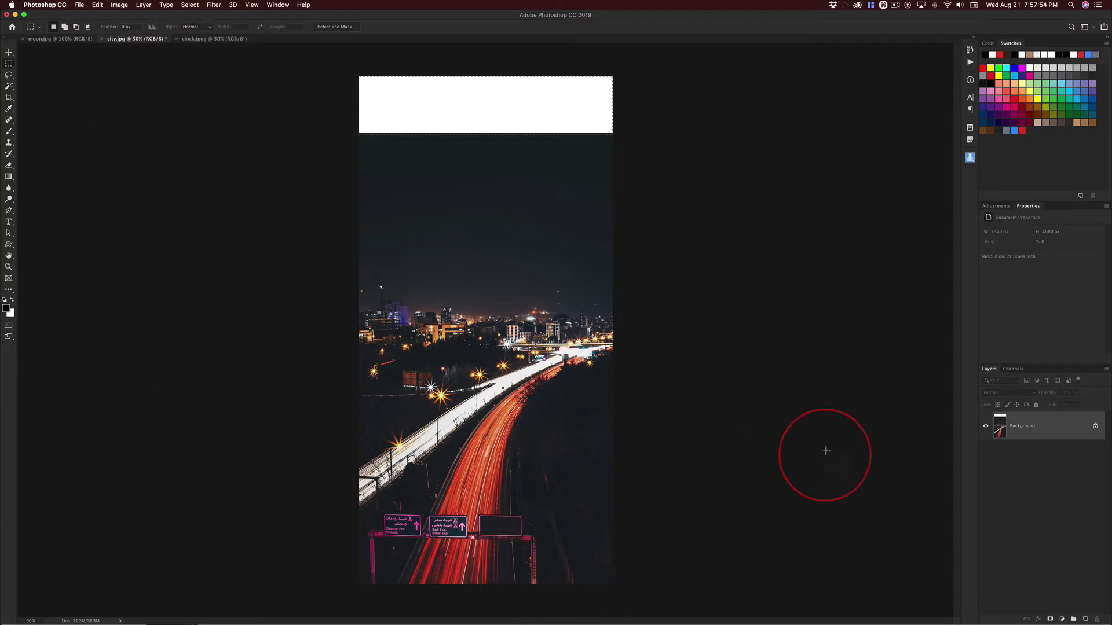
key(shift)
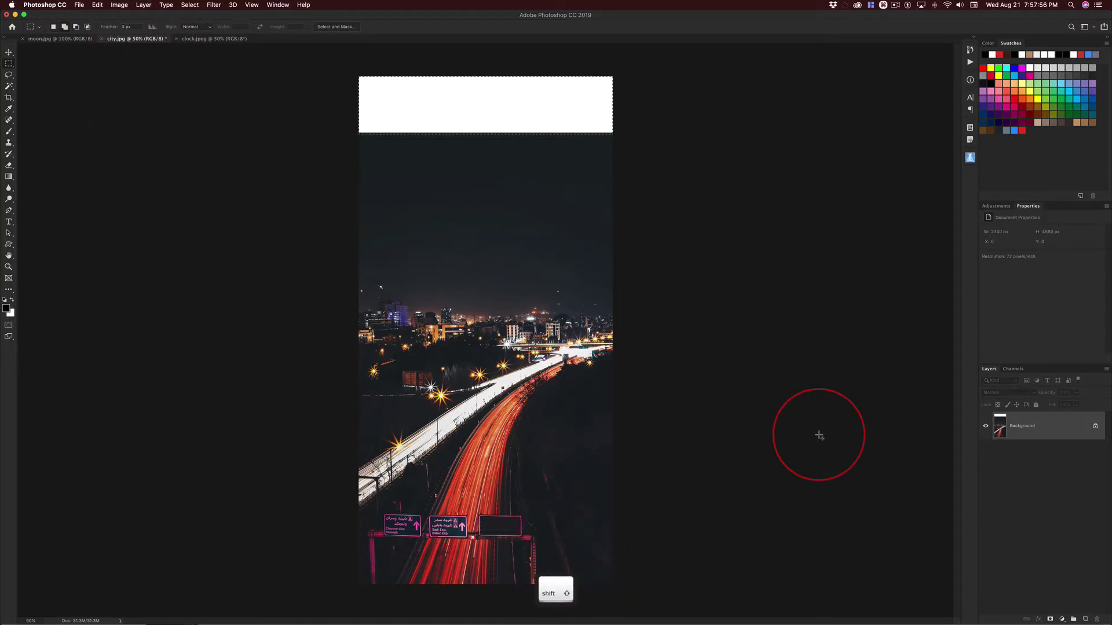
key(shift+BackSpace)
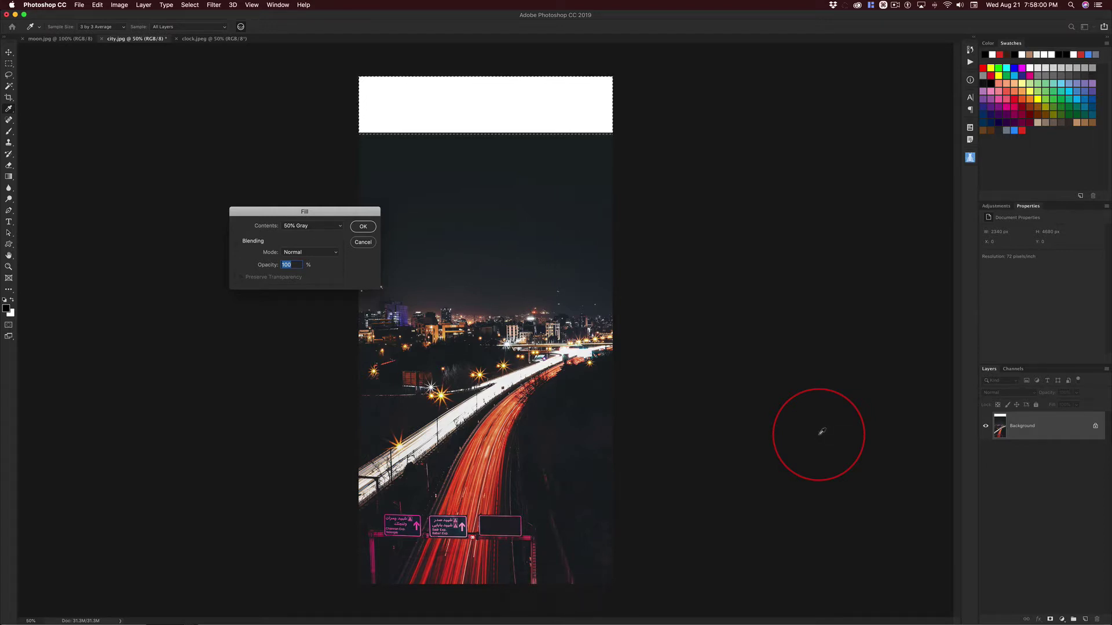
drag(323, 218, 721, 169)
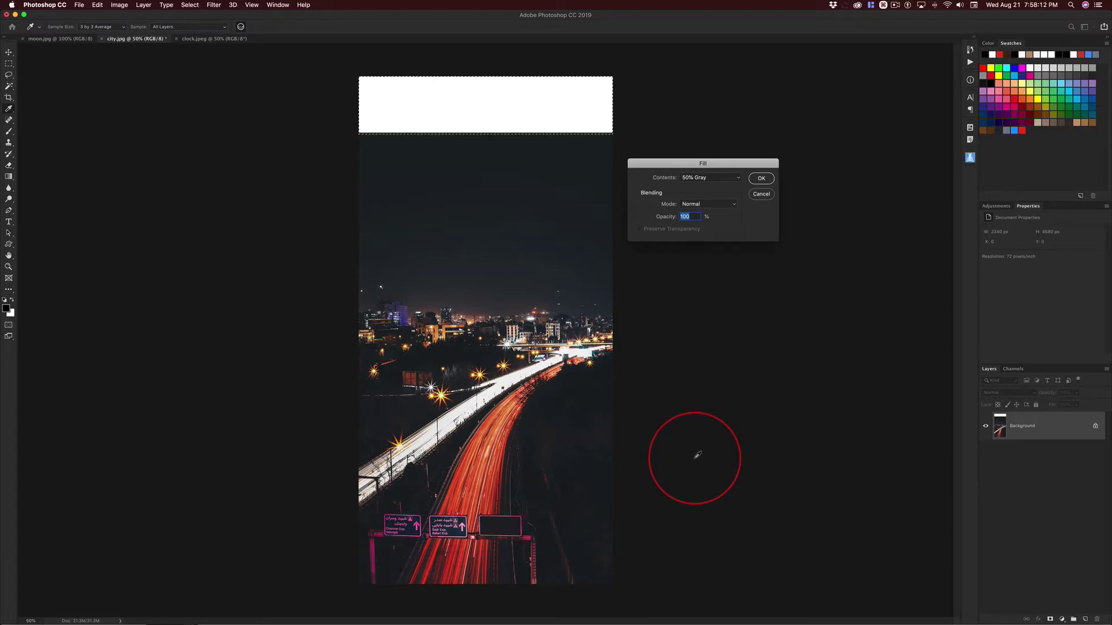
- Cancel the earlier fill, then set Edit > Fill contents to Content-Aware with Color Adaptation
click(760, 194)
key(m)
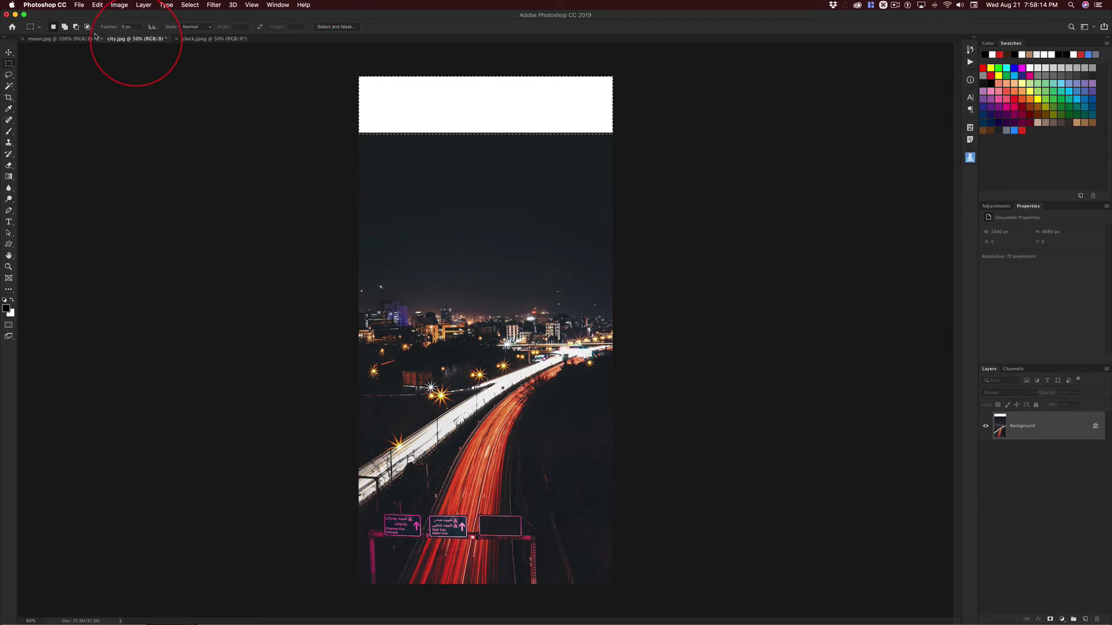
click(96, 5)
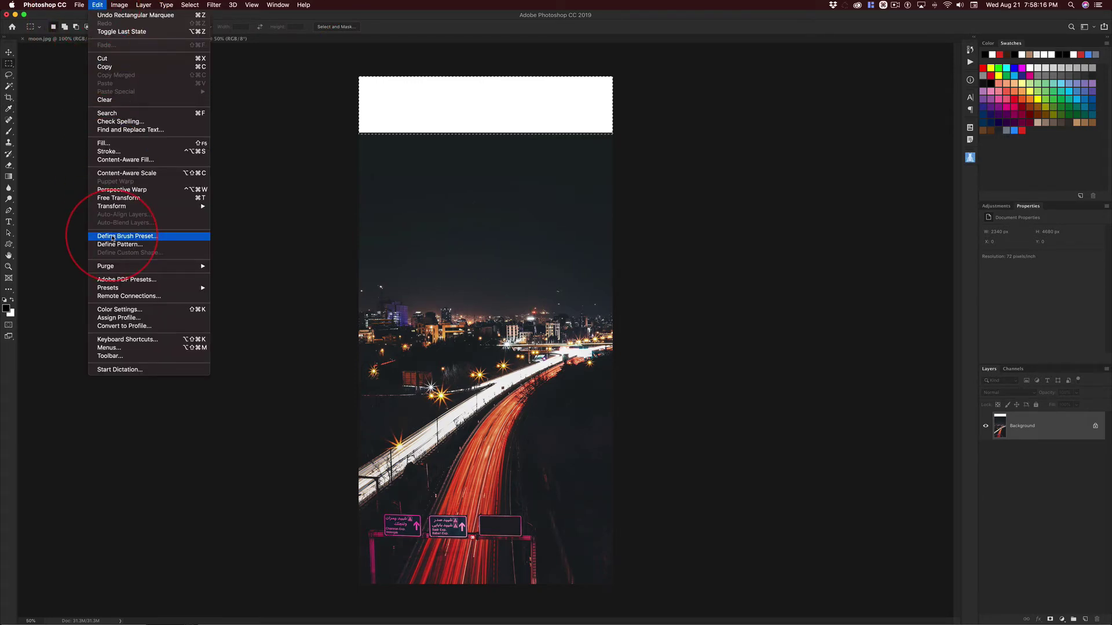
click(102, 144)
drag(686, 160, 724, 134)
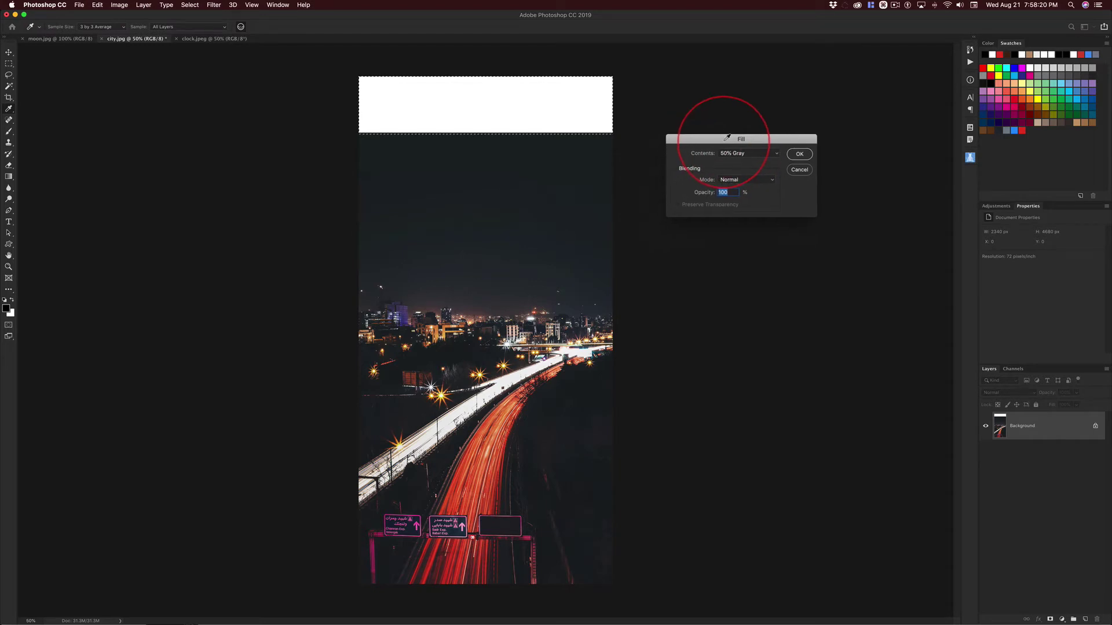
click(777, 151)
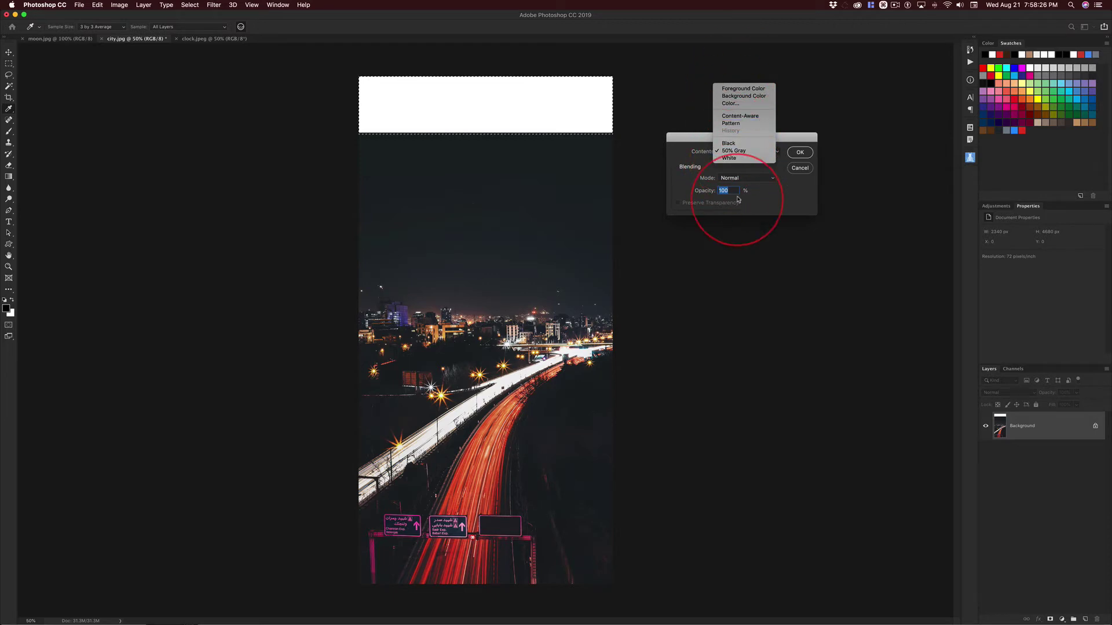
click(745, 117)
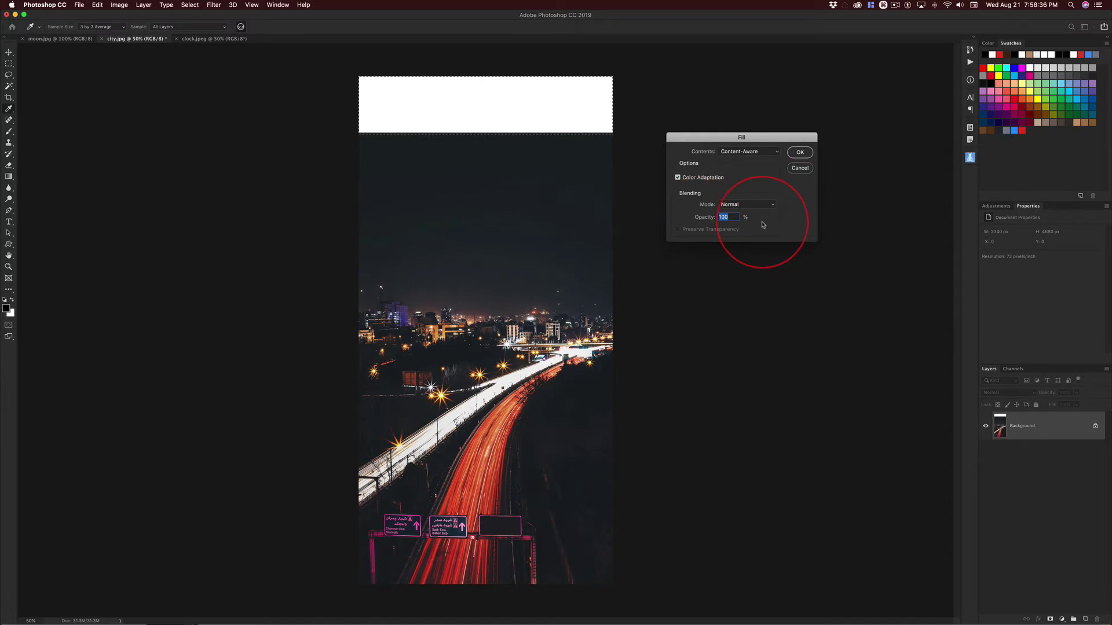
- Apply the Content-Aware fill to the white strip and deselect
click(800, 153)
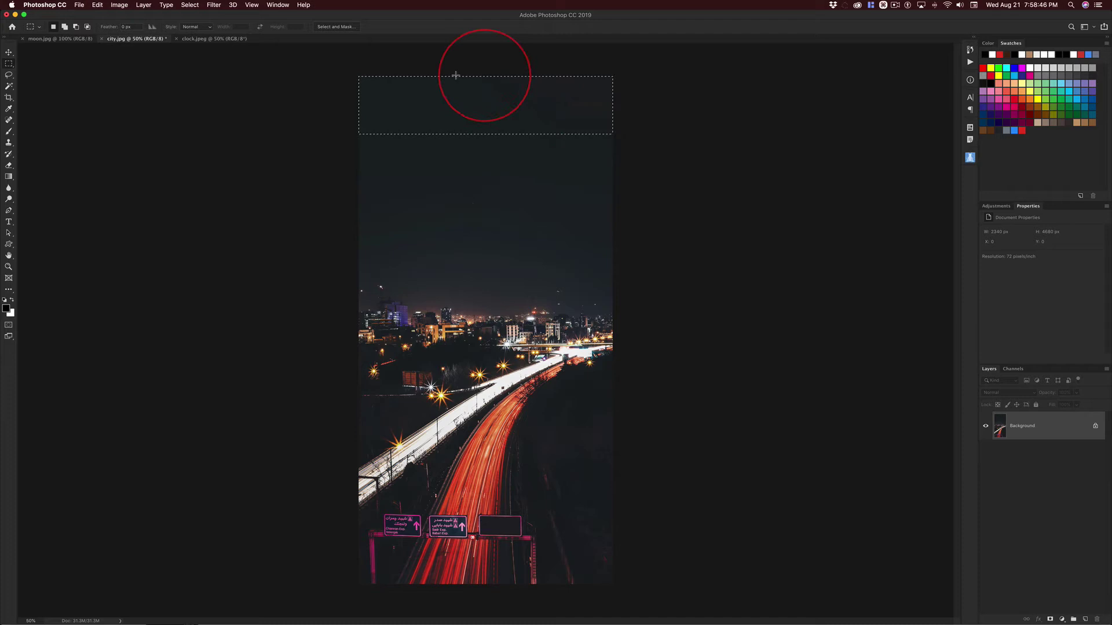
click(190, 6)
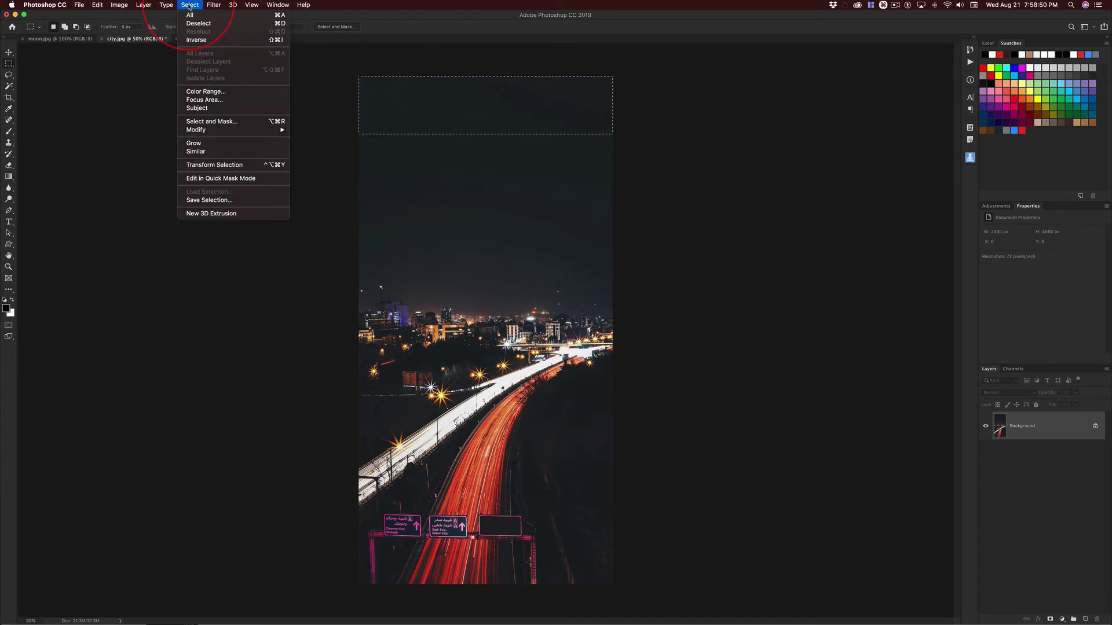
click(275, 24)
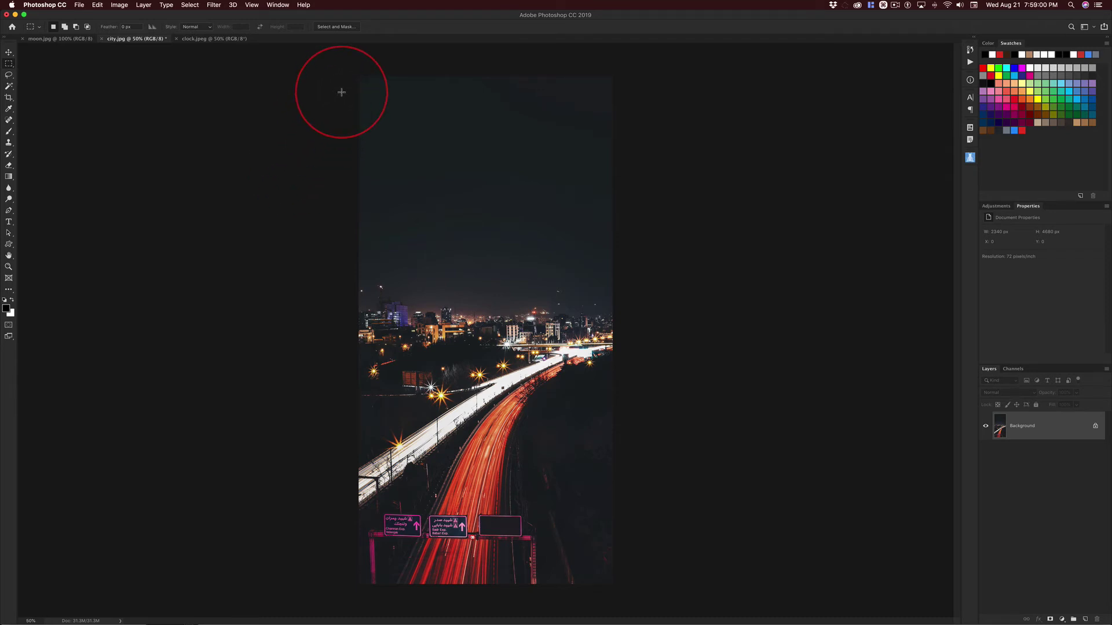
- Zoom to 100% and pan up to the new dark sky at the image's top edge
key(super+1)
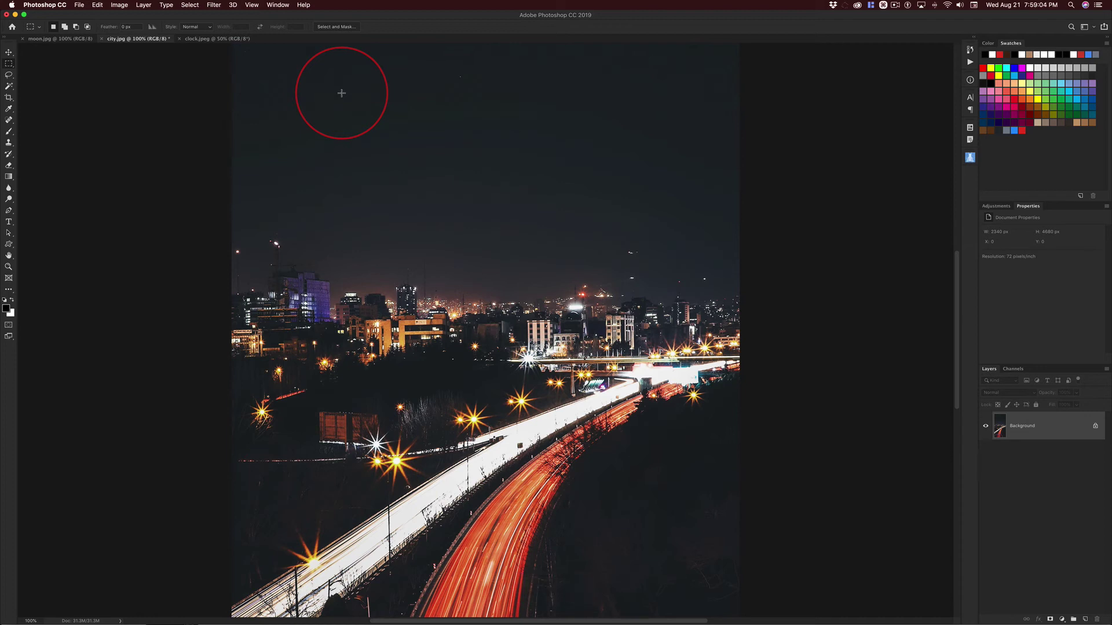
drag(342, 92, 363, 429)
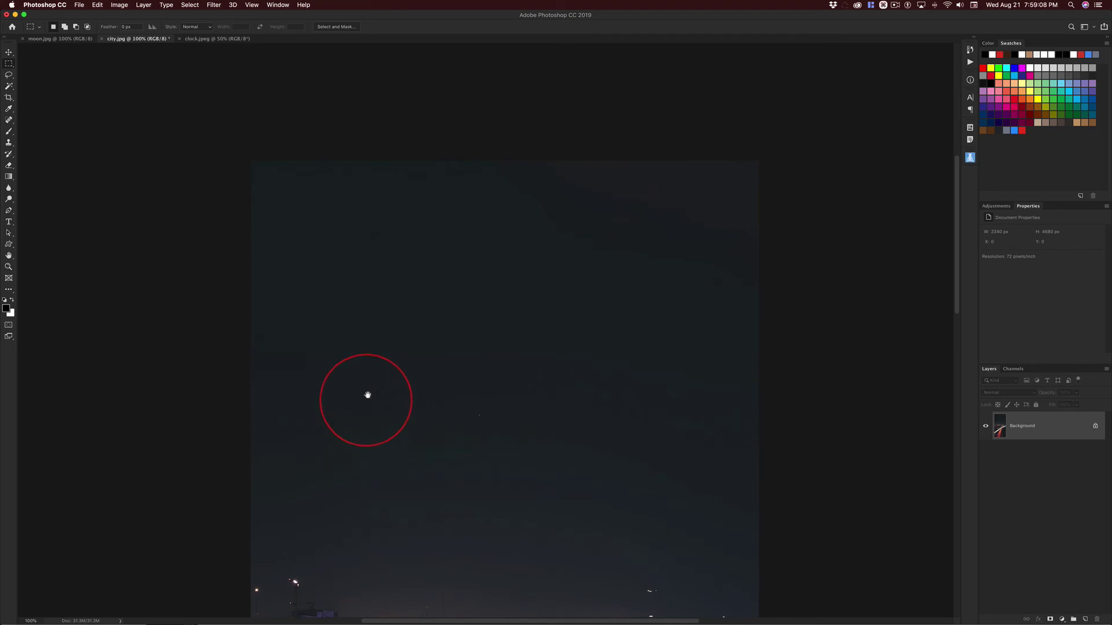